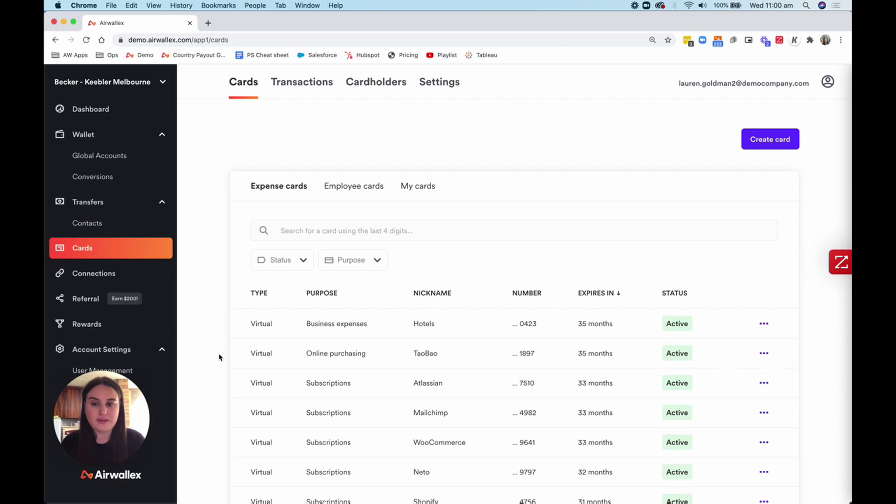
Look through the existing expense cards, check the employee cards list, and return to the expense cards.
scroll(219, 358, down, 2)
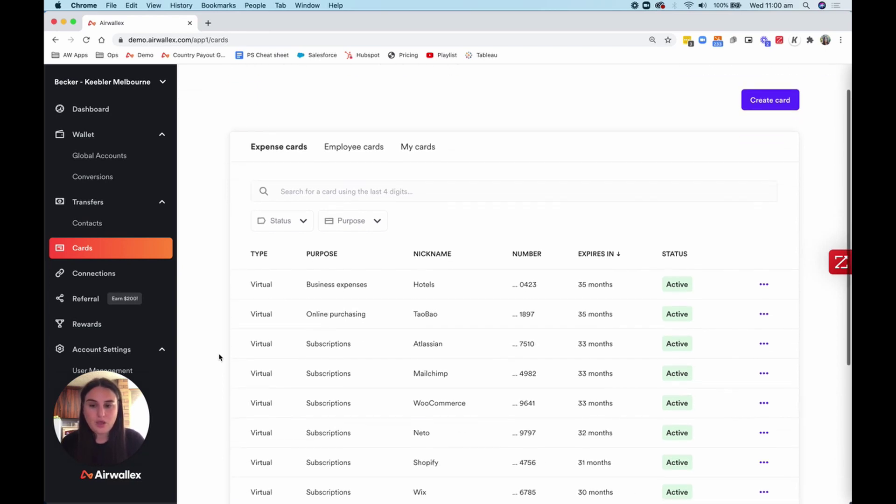
scroll(225, 348, up, 2)
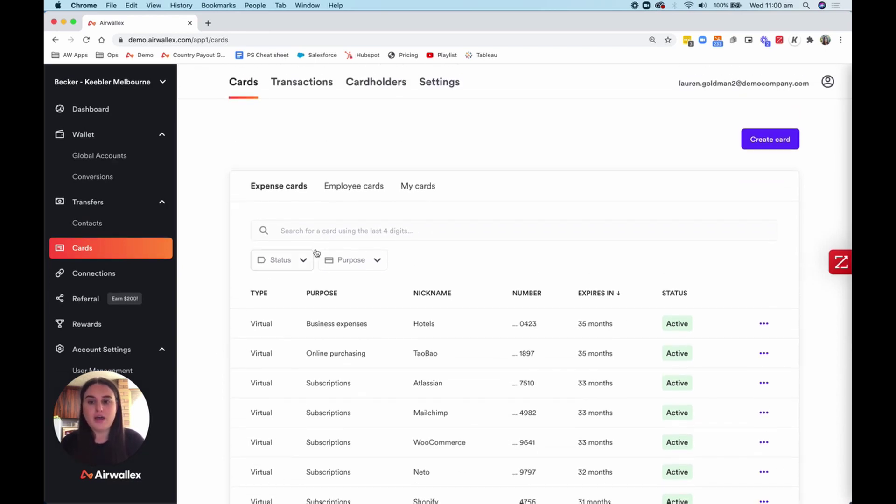
click(349, 187)
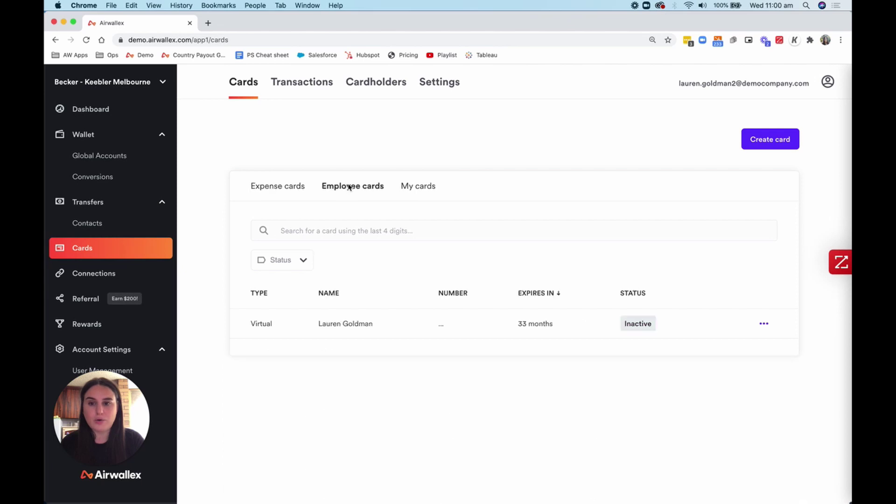
click(288, 192)
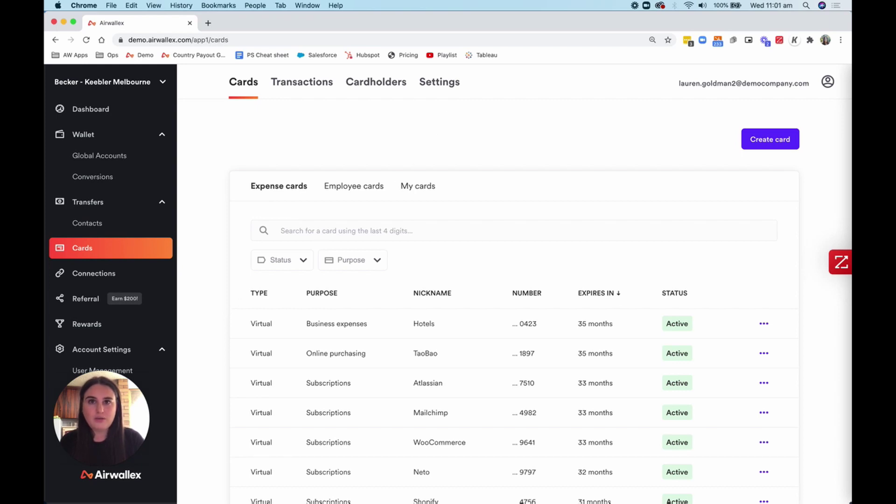
Start a new expense card with purpose Subscriptions and nickname AWS, and proceed to its spending limits.
click(769, 140)
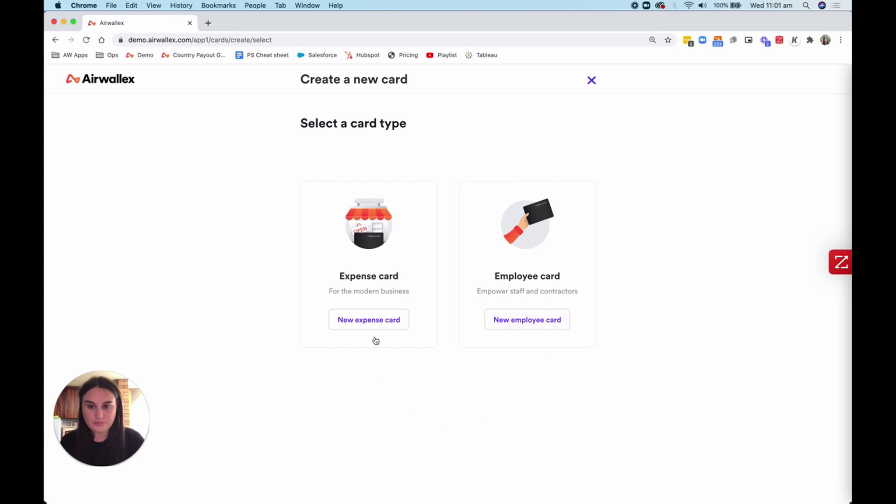
click(376, 321)
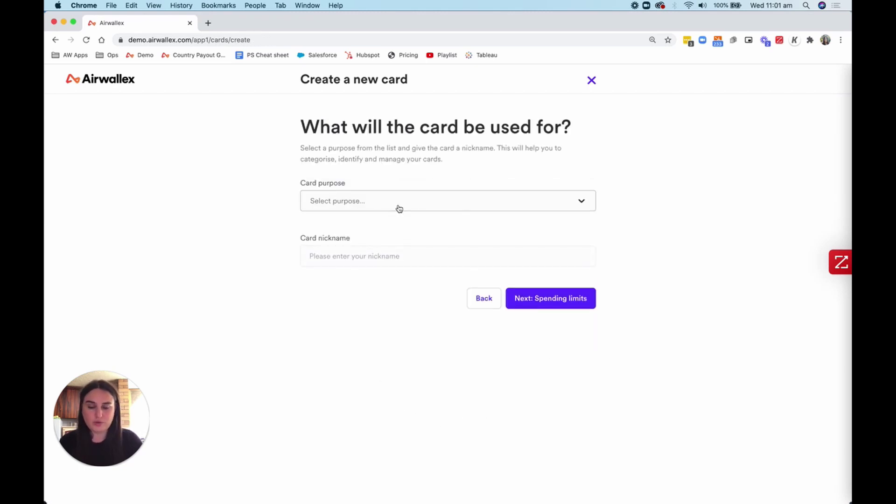
click(399, 209)
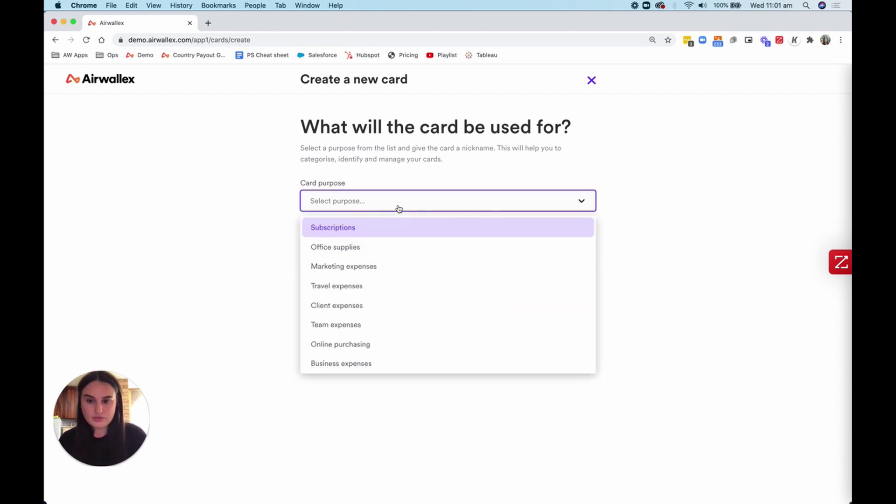
click(379, 226)
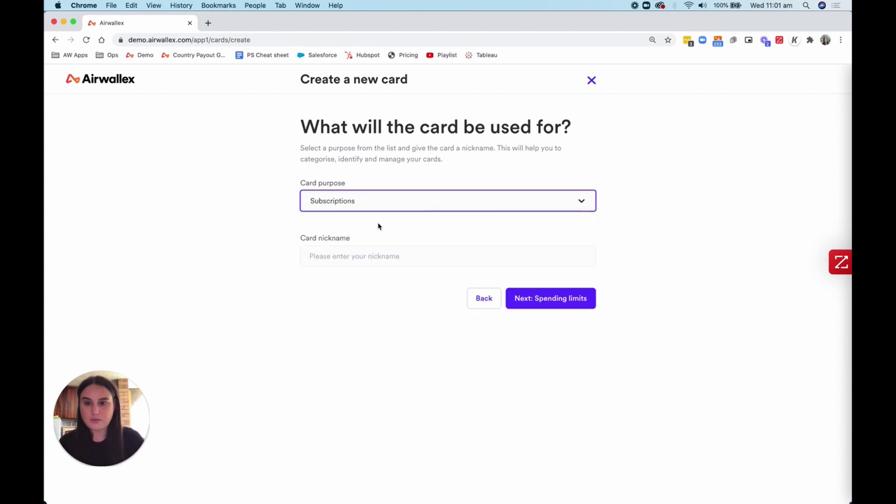
click(347, 256)
text(AWS)
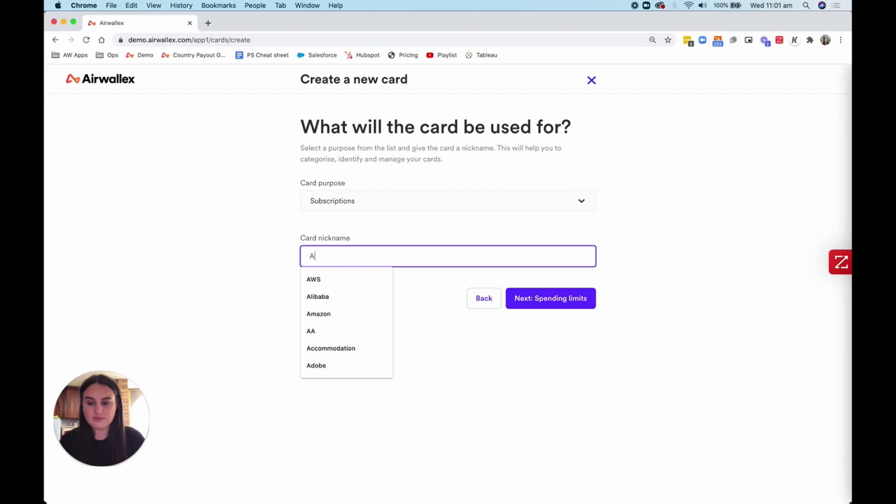
click(541, 299)
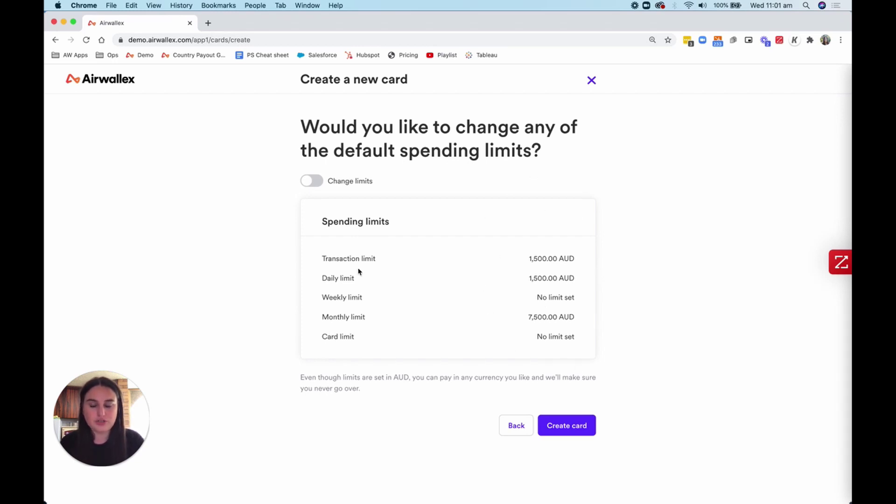
Enable changes to the default spending limits, set their currency to USD (United States Dollar), and create the card.
click(314, 184)
scroll(270, 342, down, 3)
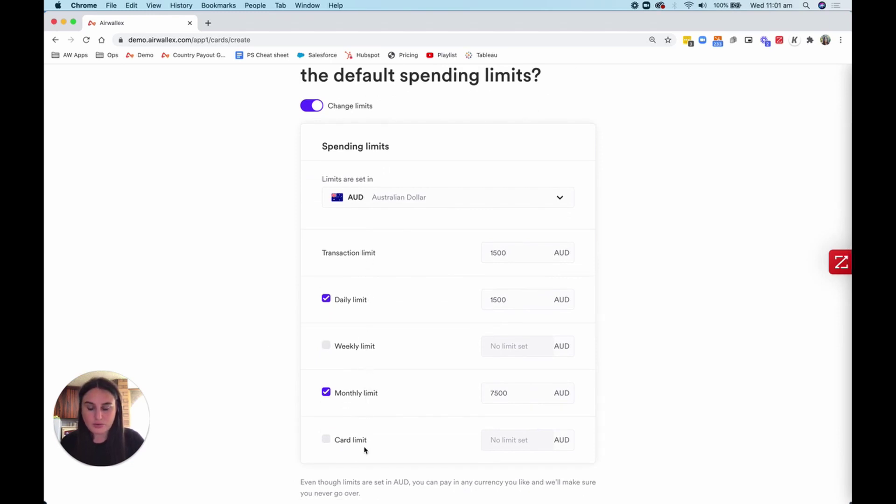
scroll(365, 451, up, 1)
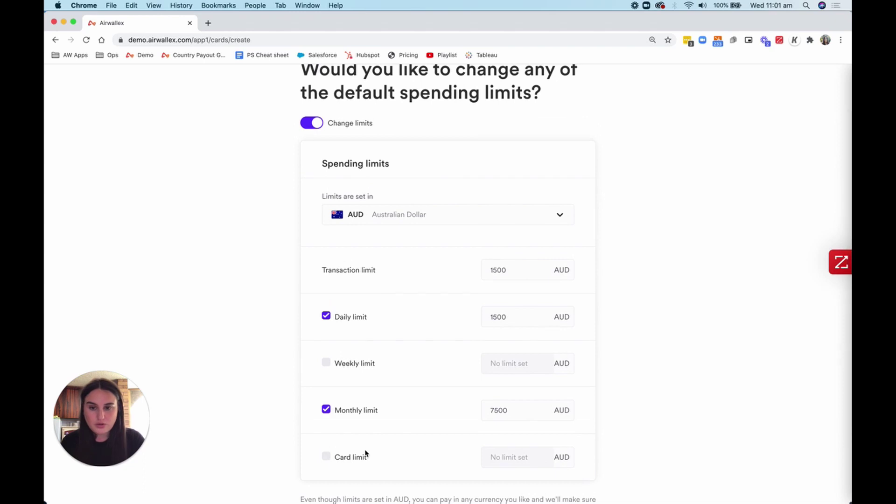
click(458, 222)
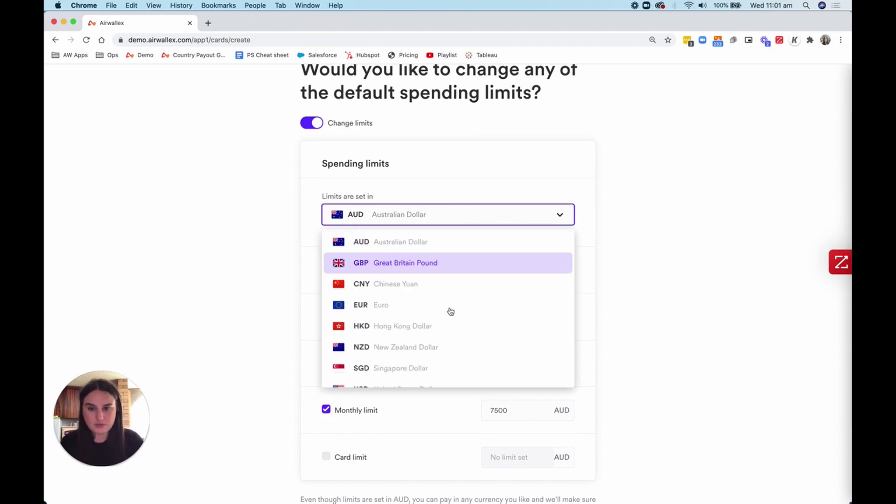
scroll(449, 312, down, 1)
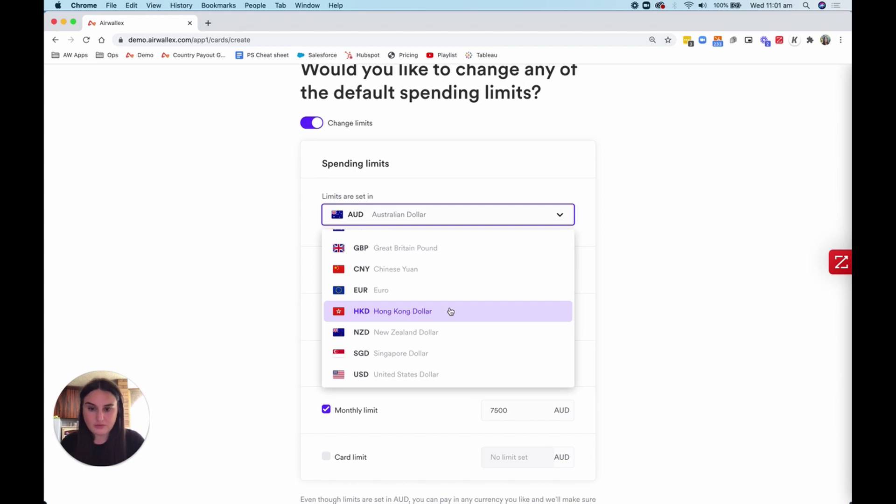
click(409, 376)
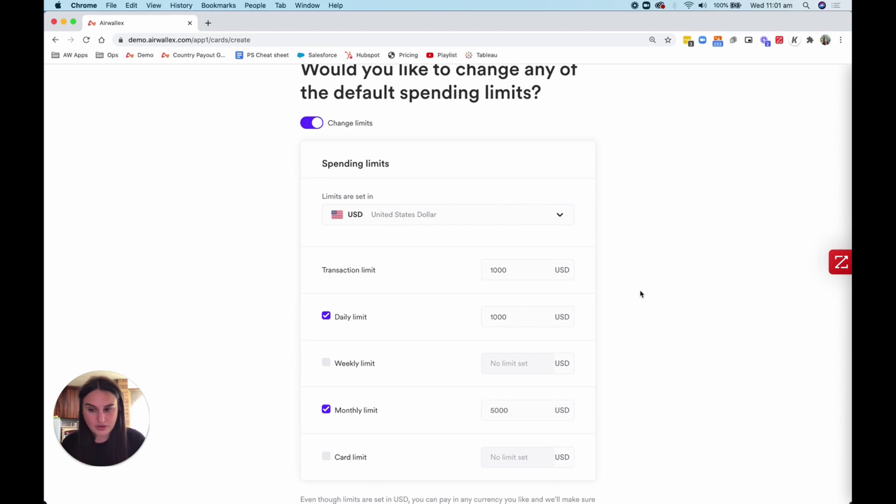
scroll(640, 293, down, 2)
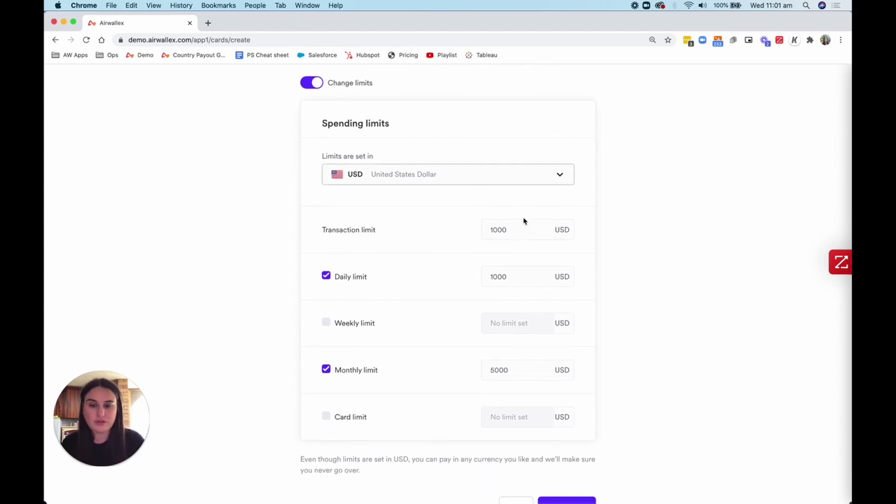
scroll(656, 348, down, 2)
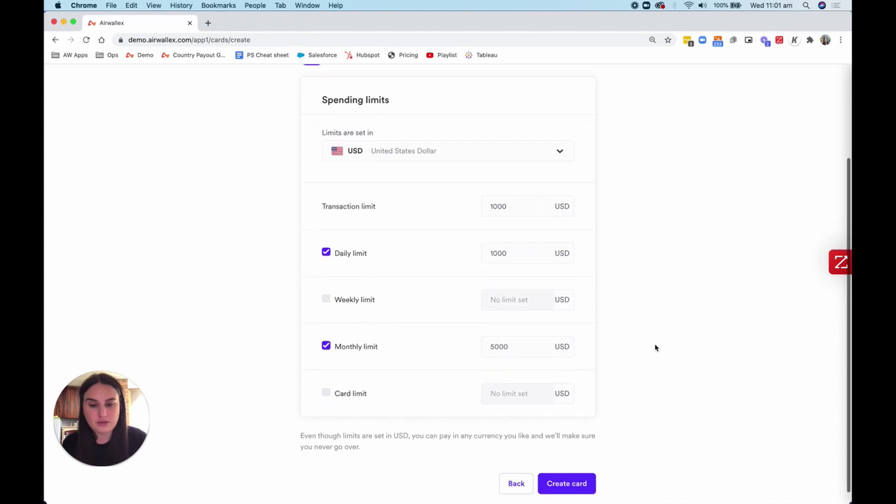
click(567, 478)
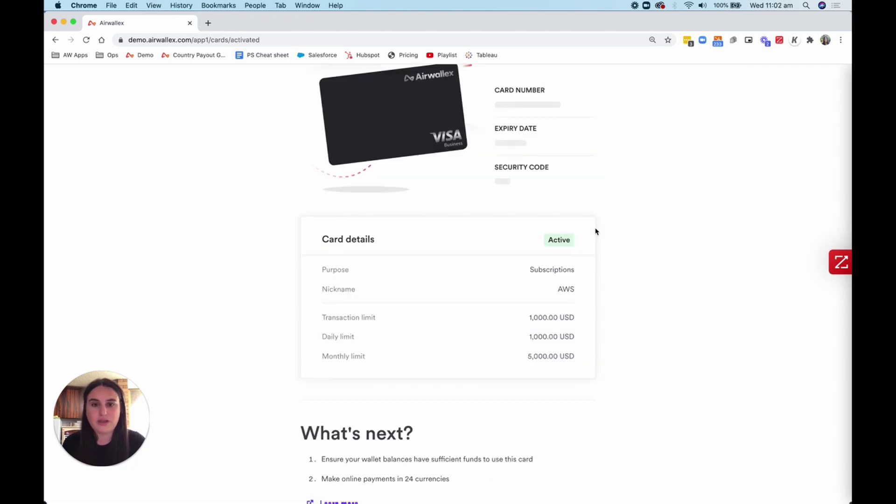
Review the newly created card's details and close the card creation page.
scroll(594, 230, up, 3)
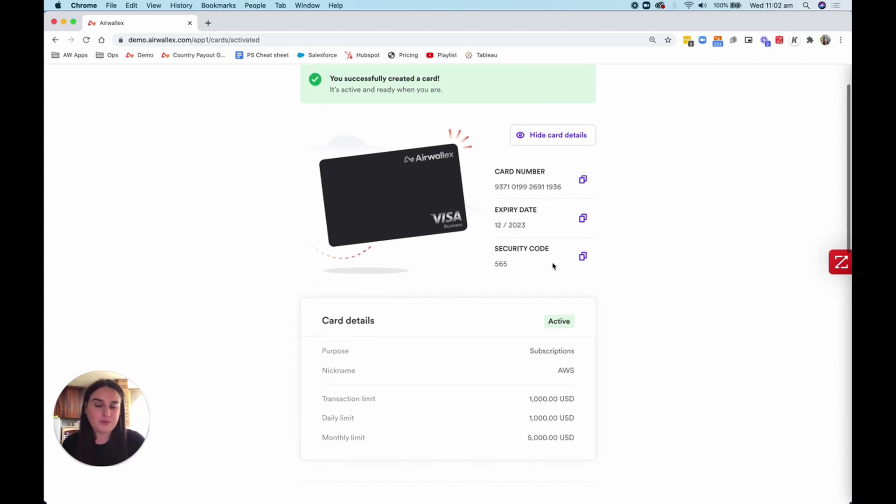
scroll(553, 265, up, 3)
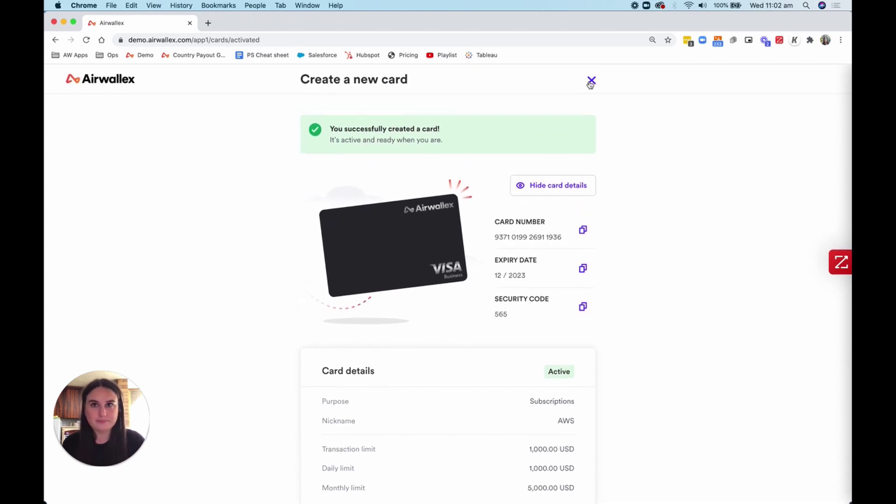
click(590, 82)
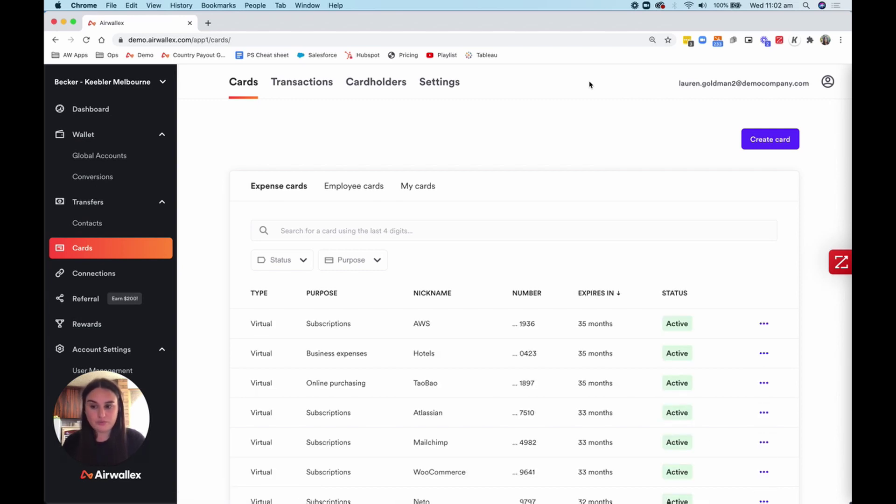
Open the AWS card from the list, reveal its hidden card details, and go back to the cards list.
click(293, 323)
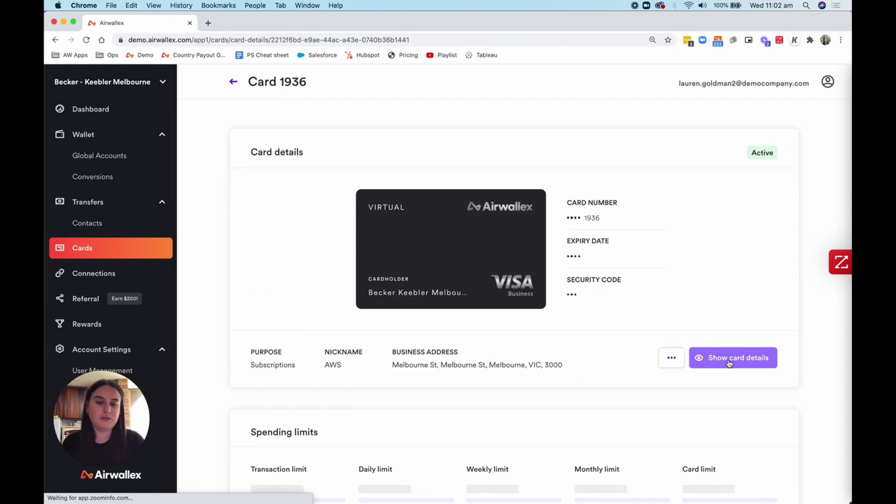
click(730, 362)
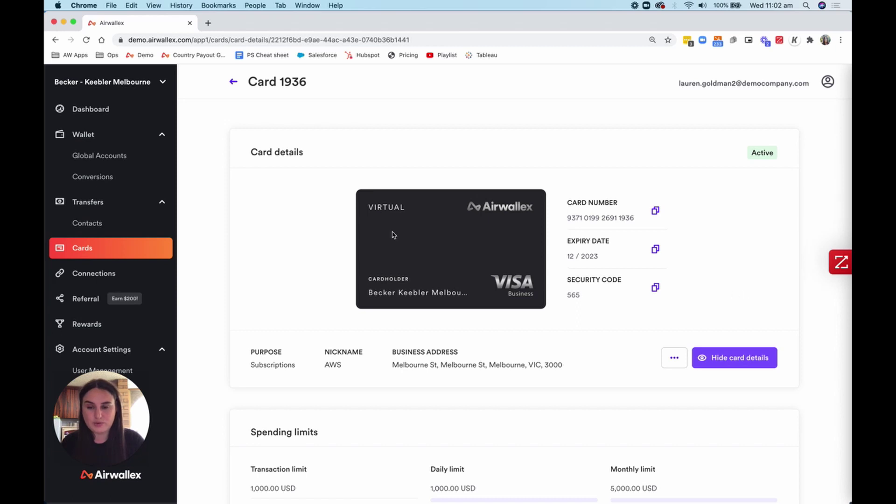
click(235, 83)
View the actions available for the AWS card without choosing one, and look through the expense cards list.
scroll(697, 461, down, 3)
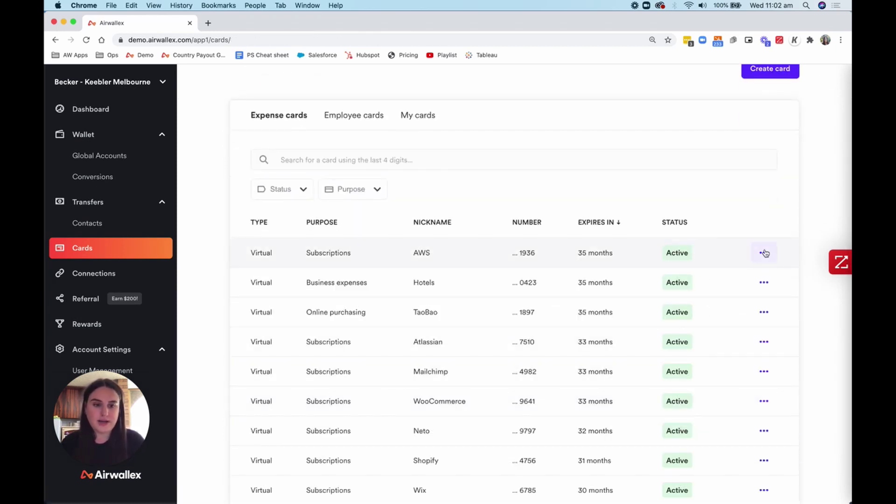
click(766, 257)
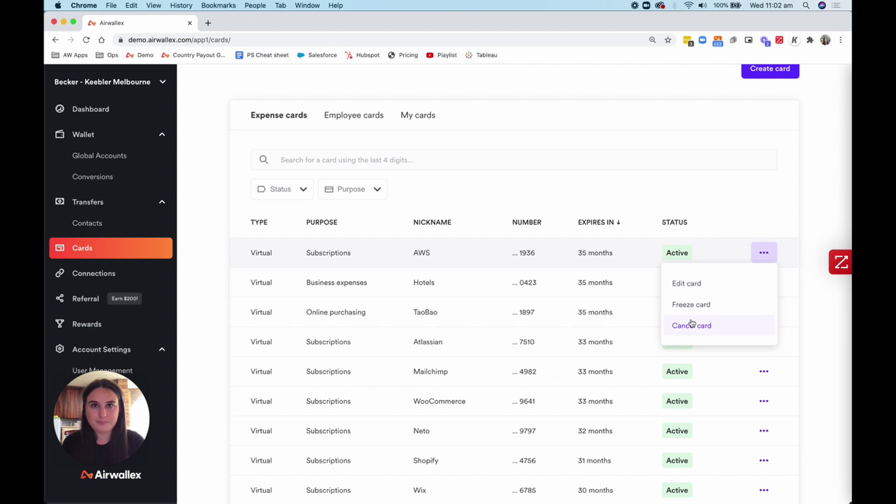
click(830, 176)
scroll(700, 350, down, 1)
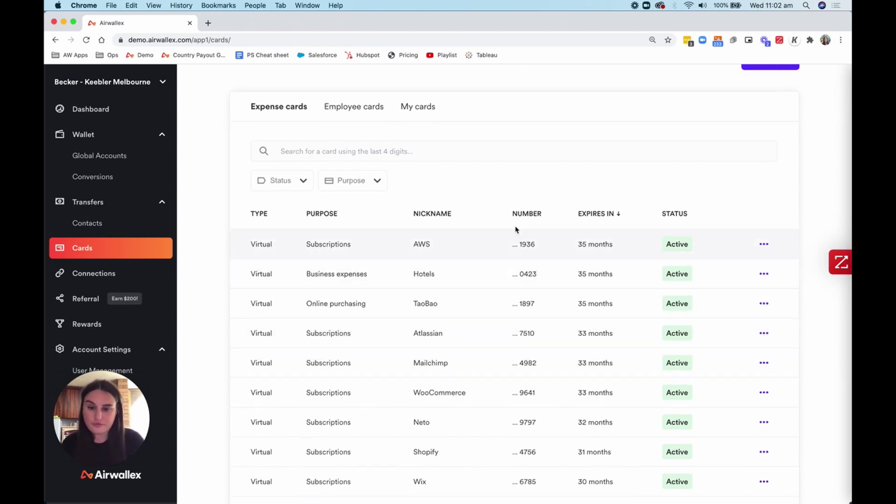
scroll(490, 439, down, 3)
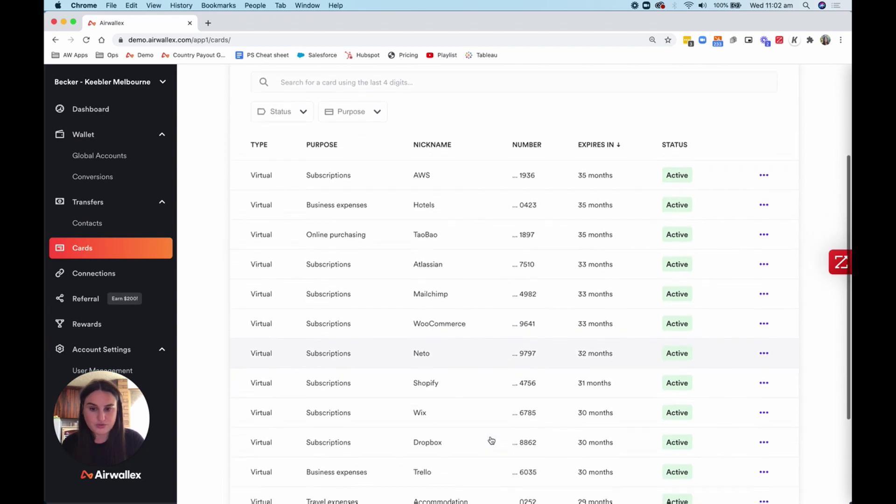
scroll(491, 440, up, 2)
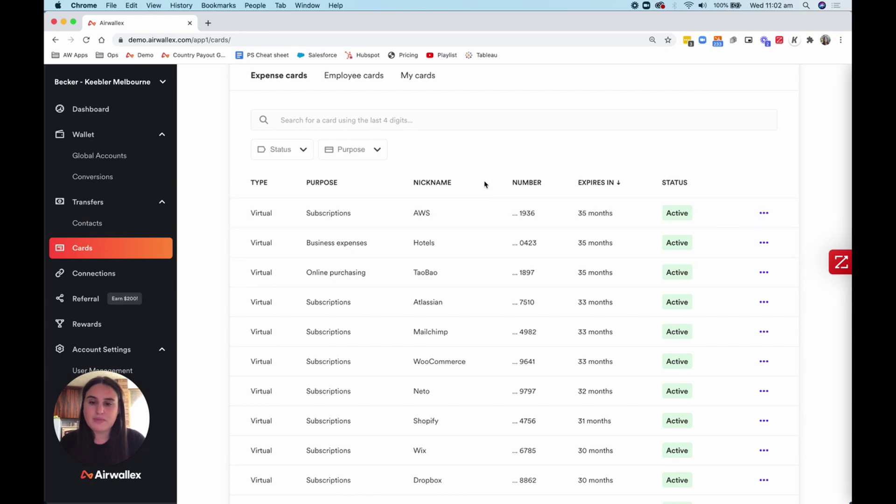
scroll(484, 182, up, 3)
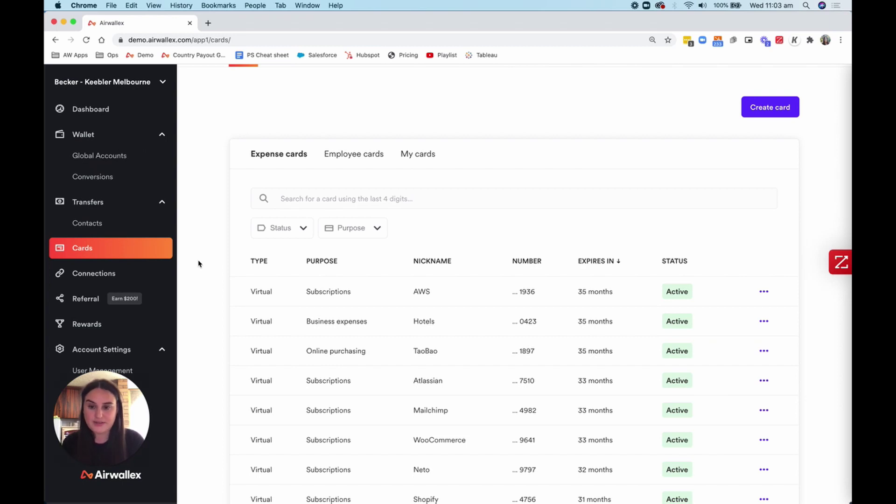
scroll(199, 264, up, 2)
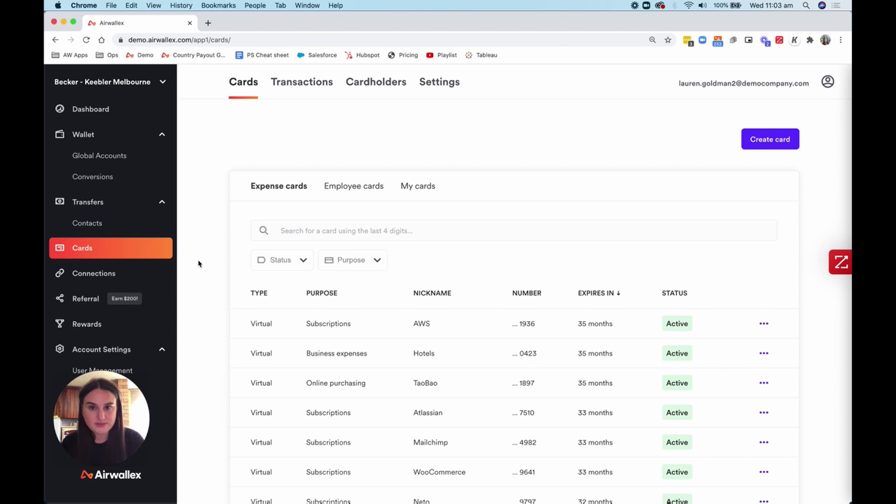
Open the card settings and examine the funding currencies and the automatic conversions option.
click(438, 82)
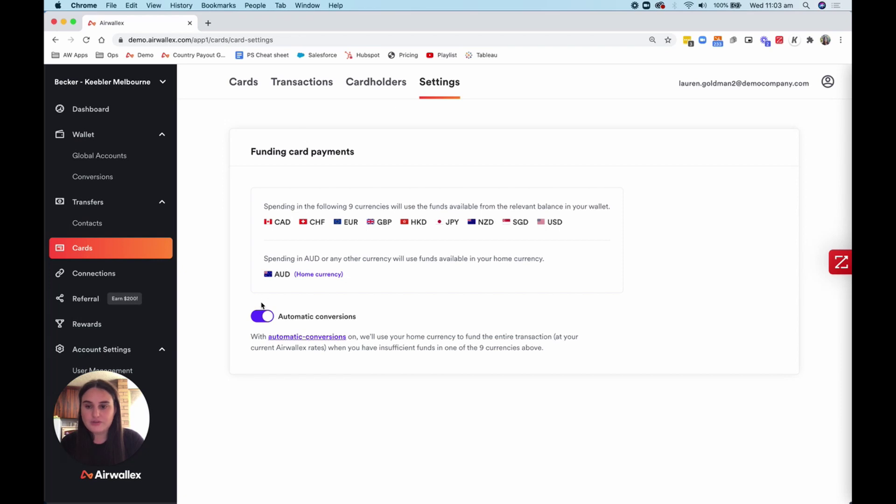
click(263, 318)
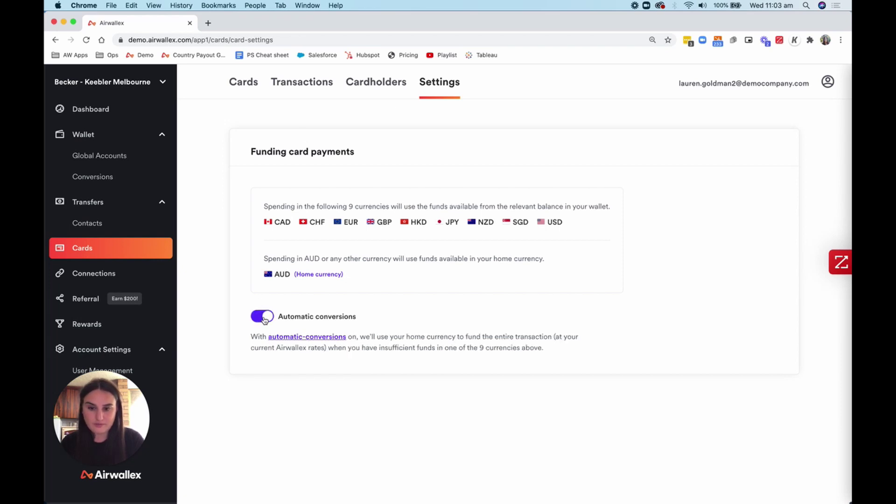